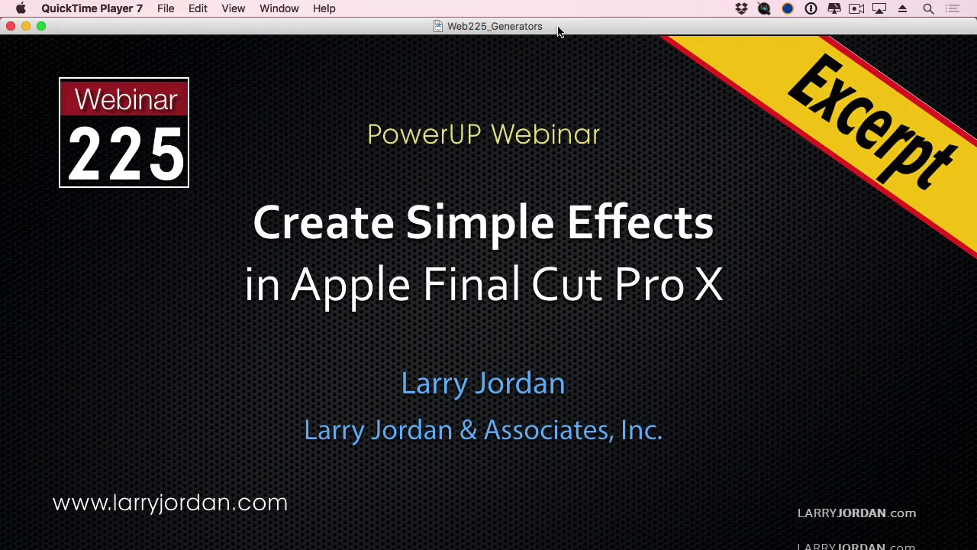
Step: Show the Web225_Generators movie at half size and move its window to the left
key(super+0)
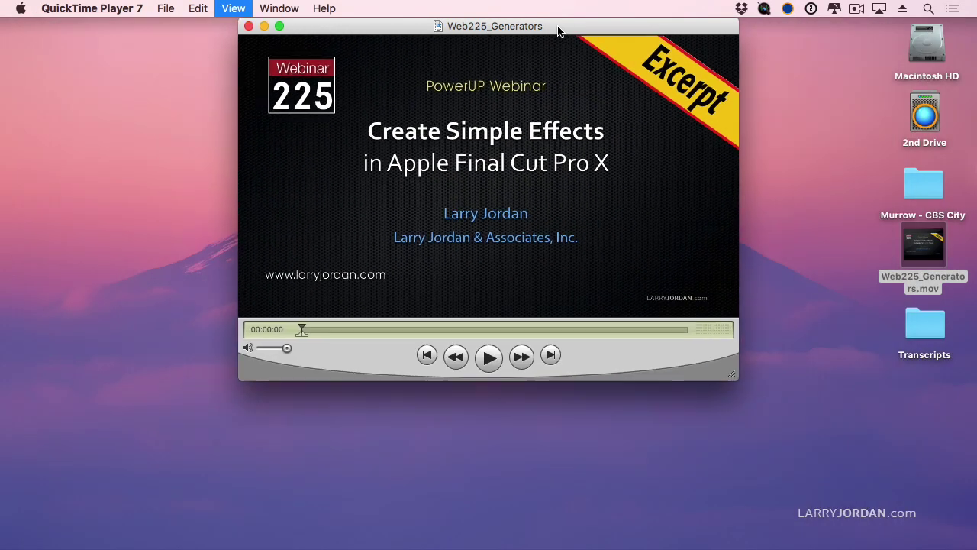
drag(557, 31, 378, 32)
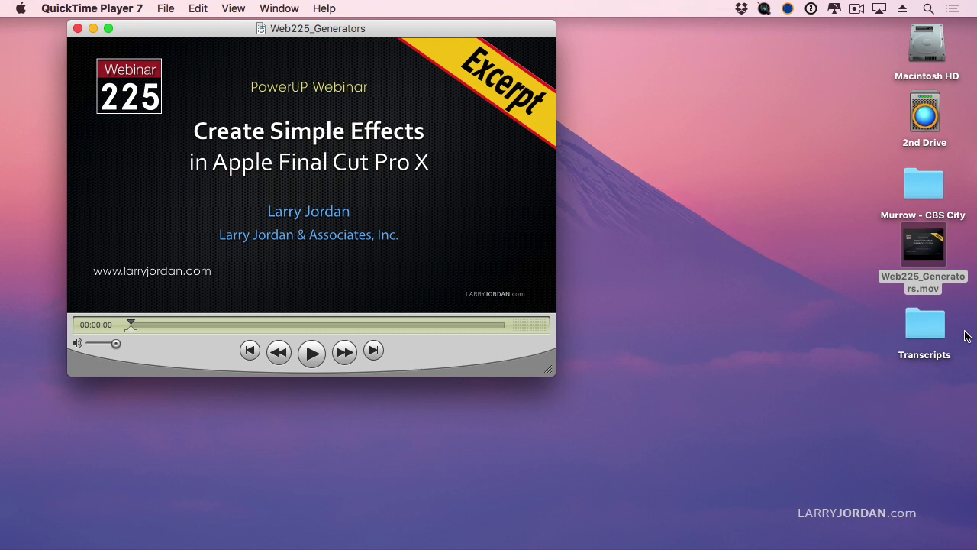
Step: Open the Transcripts folder, look over the .doc, .csv and .zip files, and switch to icon view
double_click(924, 326)
click(521, 150)
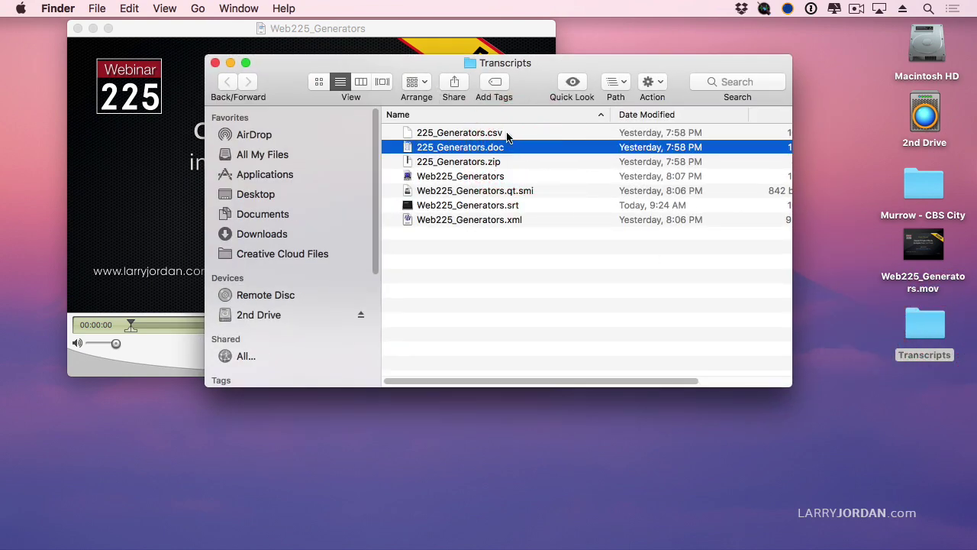
click(507, 135)
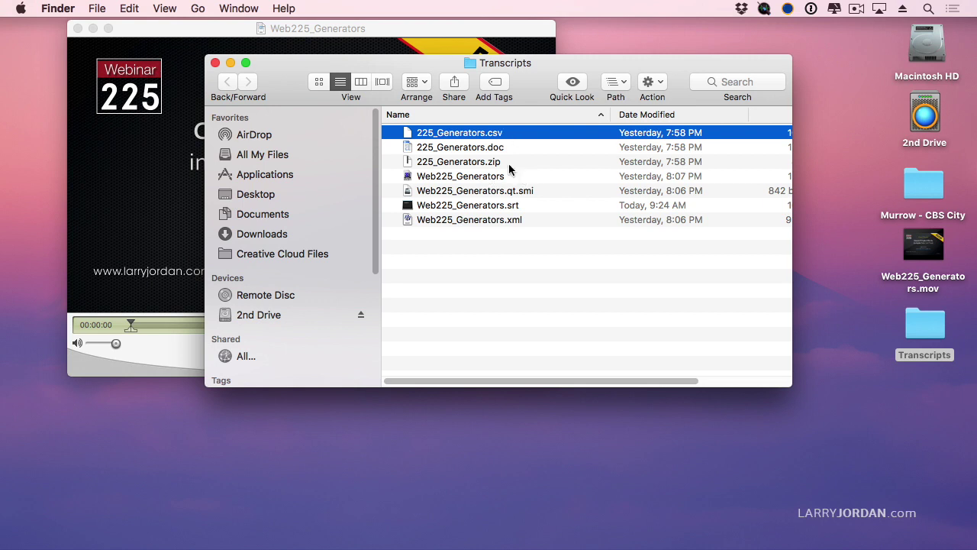
click(510, 164)
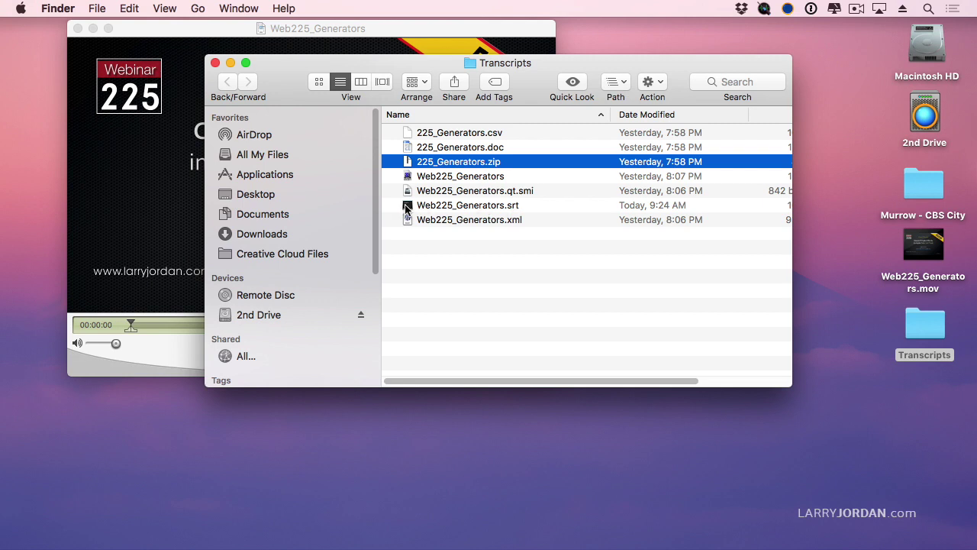
click(320, 81)
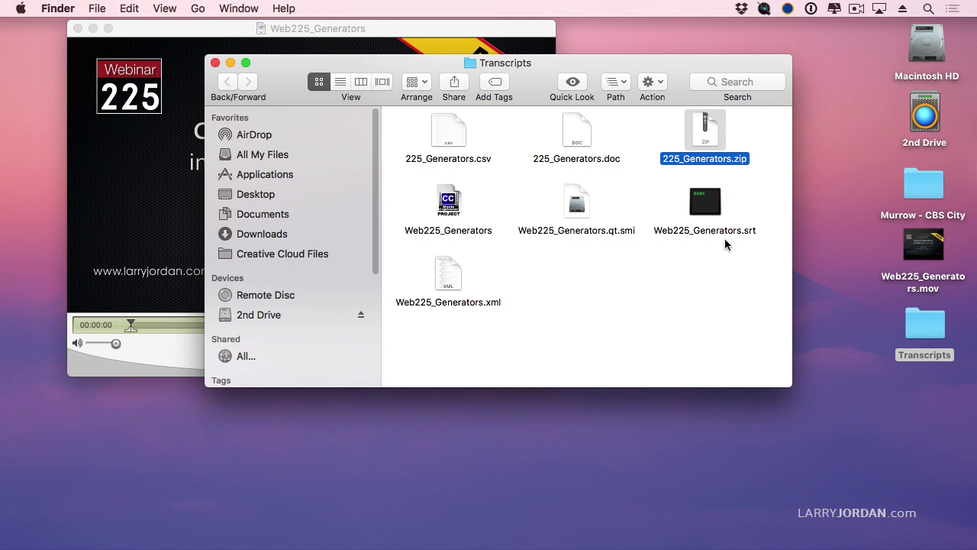
Step: Open Web225_Generators.srt with TextEdit and nudge its window slightly down
right_click(707, 214)
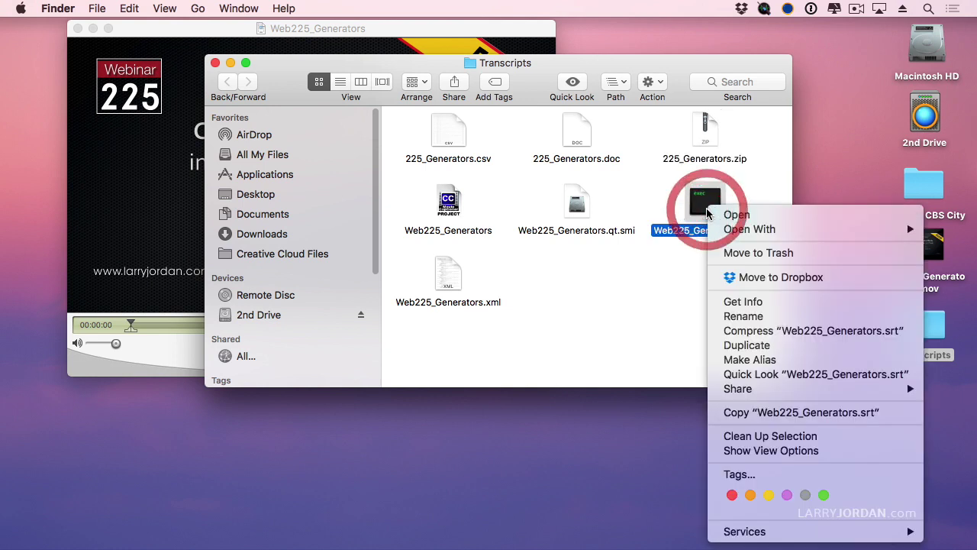
mouse_move(740, 229)
click(661, 229)
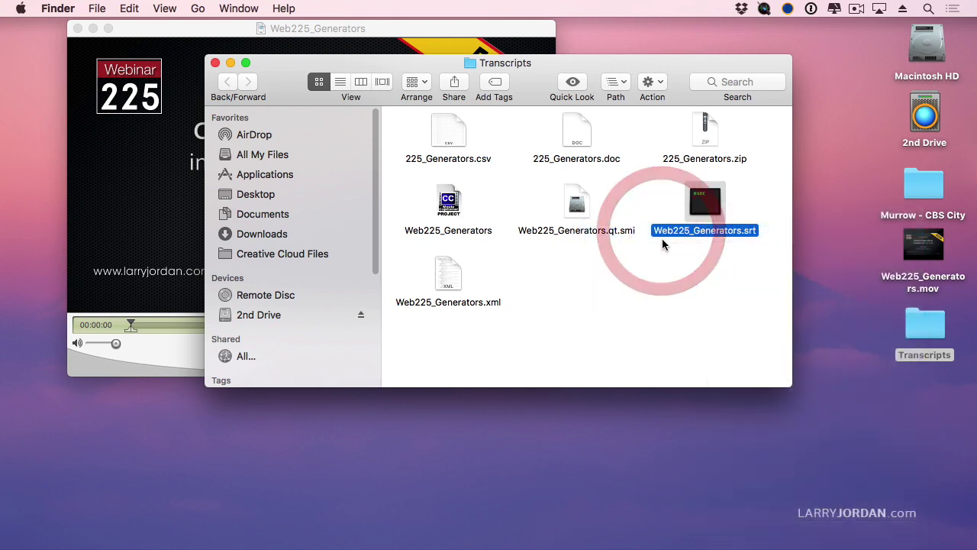
drag(567, 25, 566, 39)
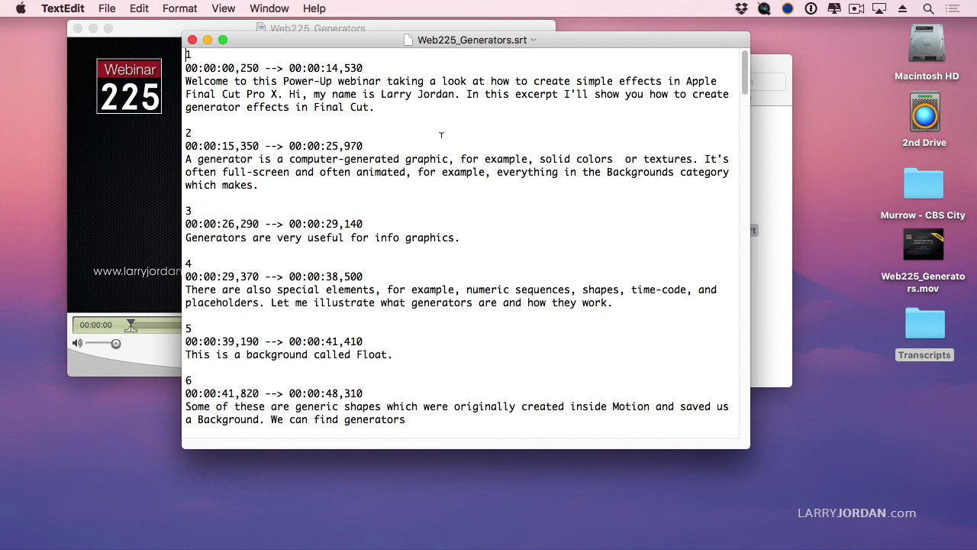
Step: Close the SRT transcript, quit QuickTime, and close the Transcripts folder window
key(super+w)
click(211, 36)
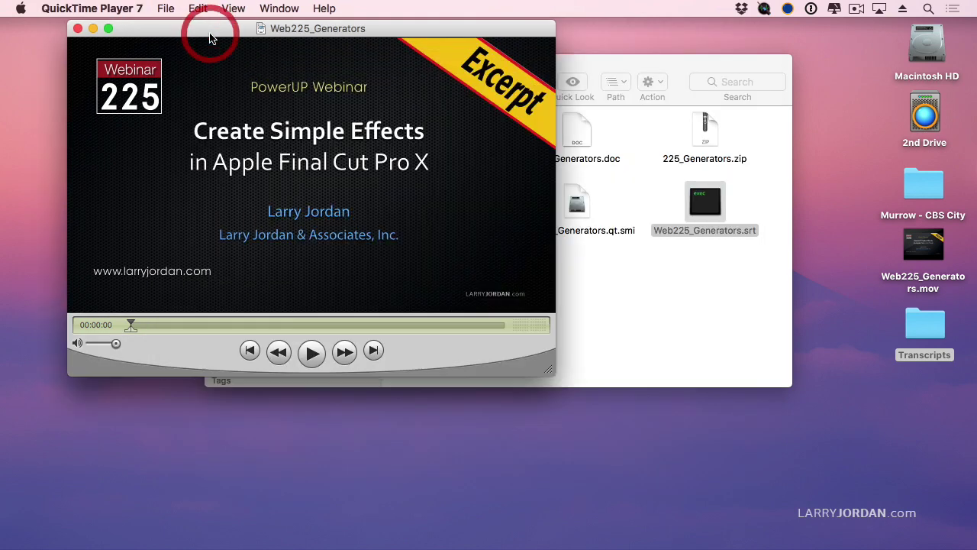
key(super+q)
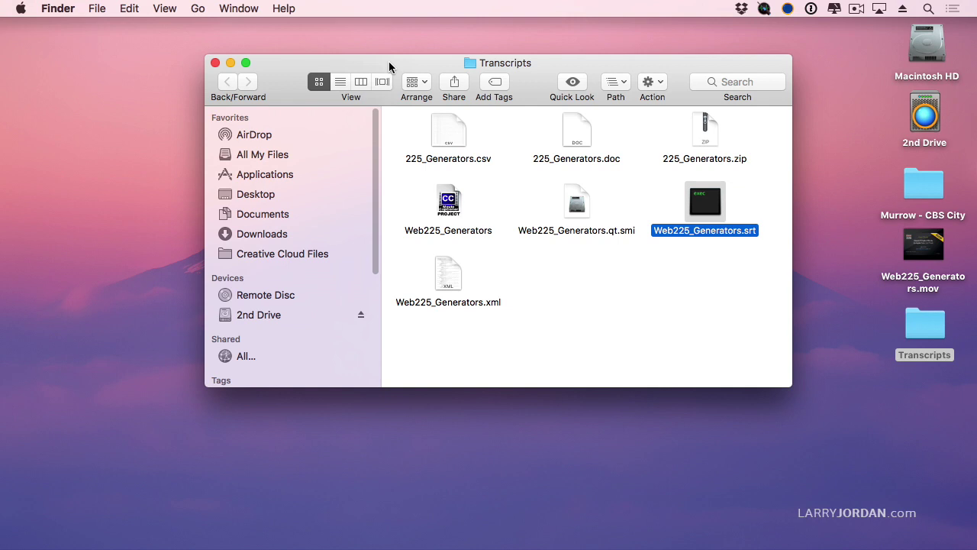
key(super+w)
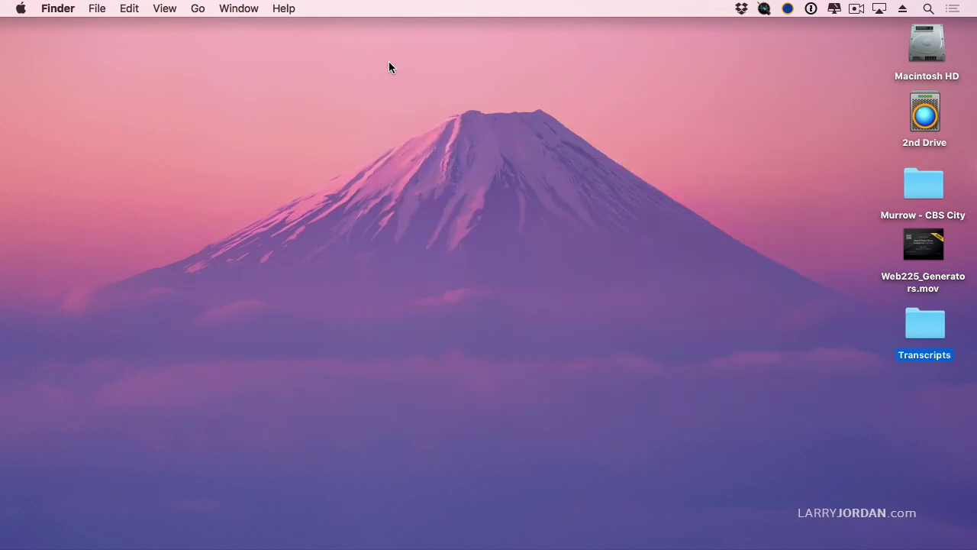
click(625, 87)
Step: In the Applications folder, scroll to and select MovieCaptioner
key(super+shift+a)
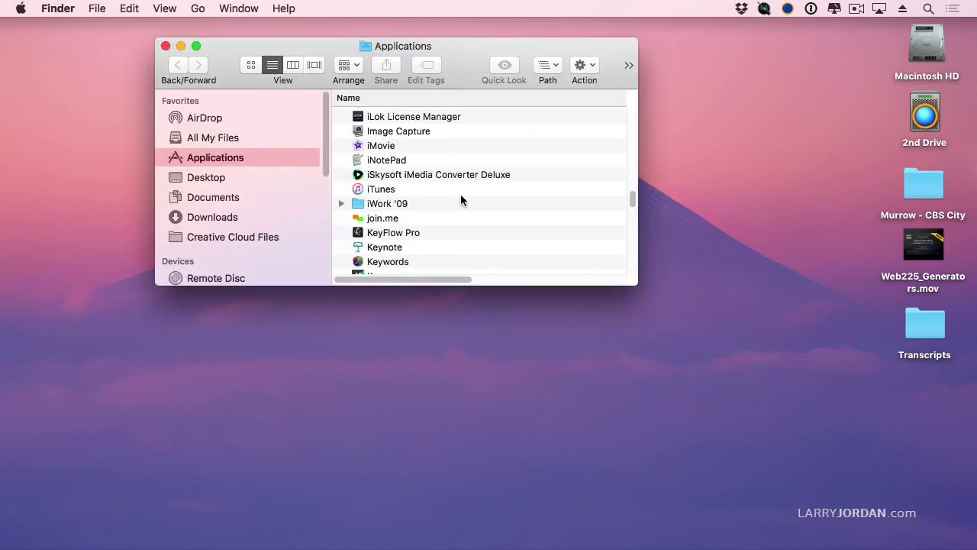
scroll(461, 200, down, 5)
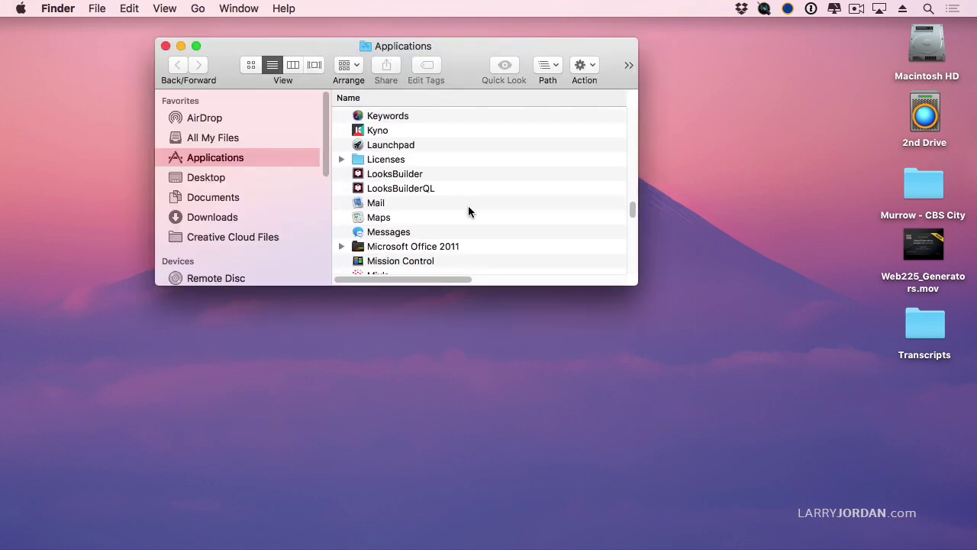
scroll(468, 205, down, 4)
click(419, 244)
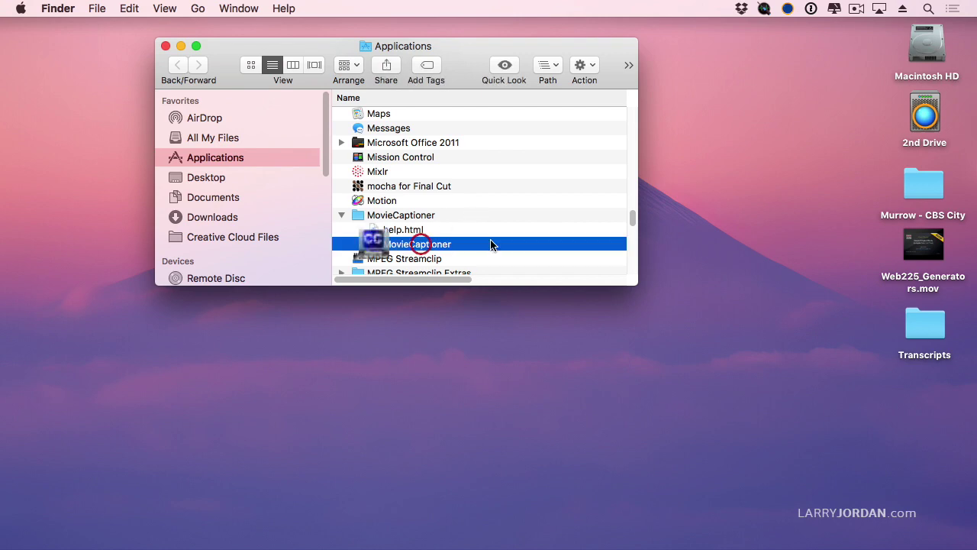
Step: Launch MovieCaptioner, close the Applications window, and reposition the MovieCaptioner window
click(175, 50)
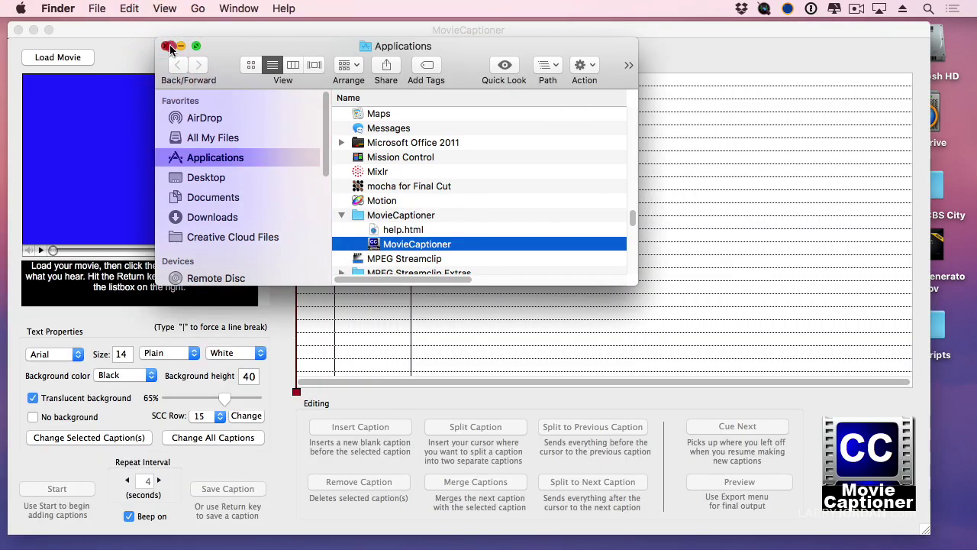
click(169, 46)
drag(195, 24, 192, 20)
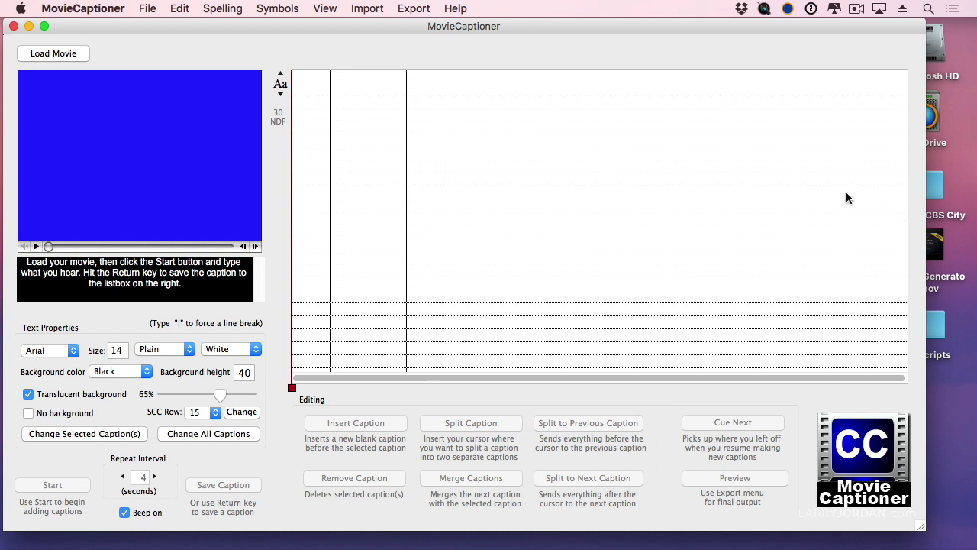
Step: Load Web225_Generators.mov from the Desktop and save the project as Web225_Generators
click(46, 55)
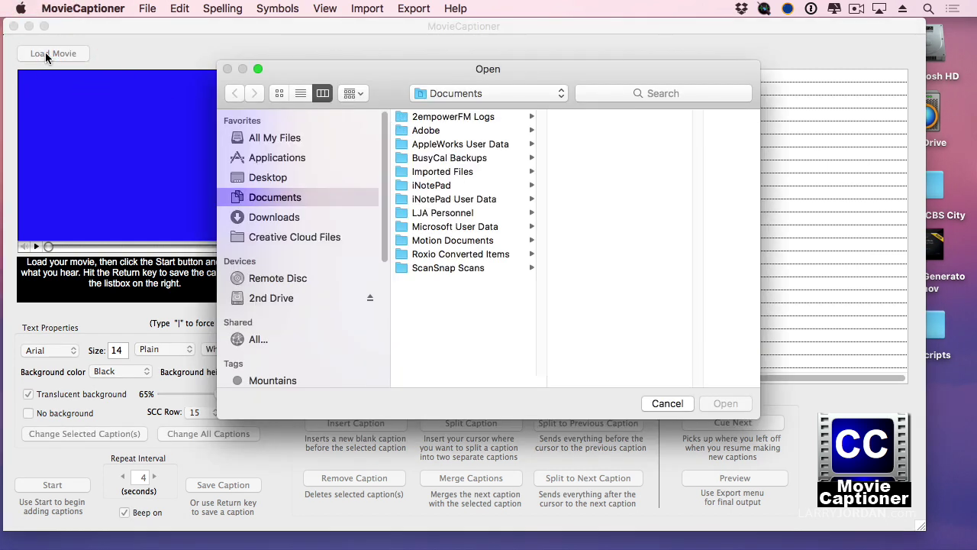
key(super+shift+d)
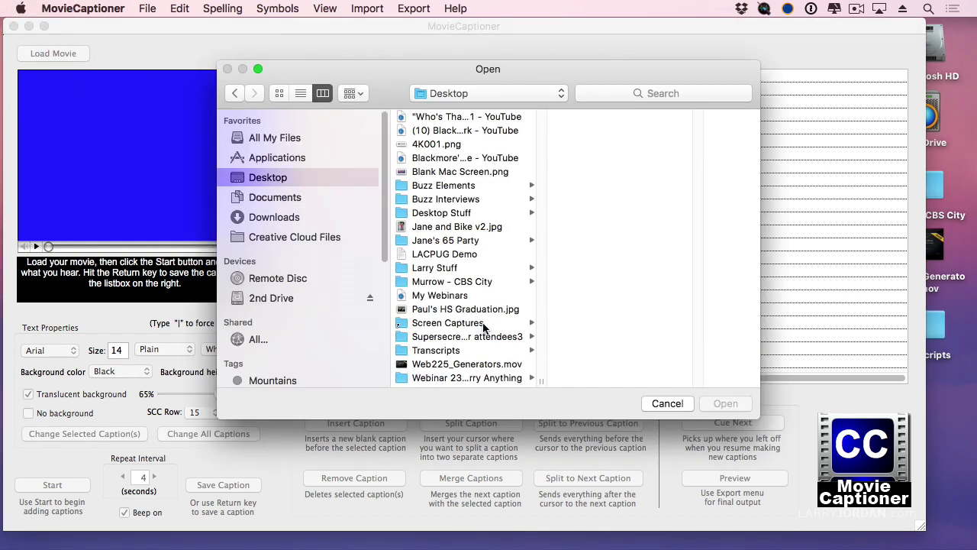
click(493, 365)
click(718, 403)
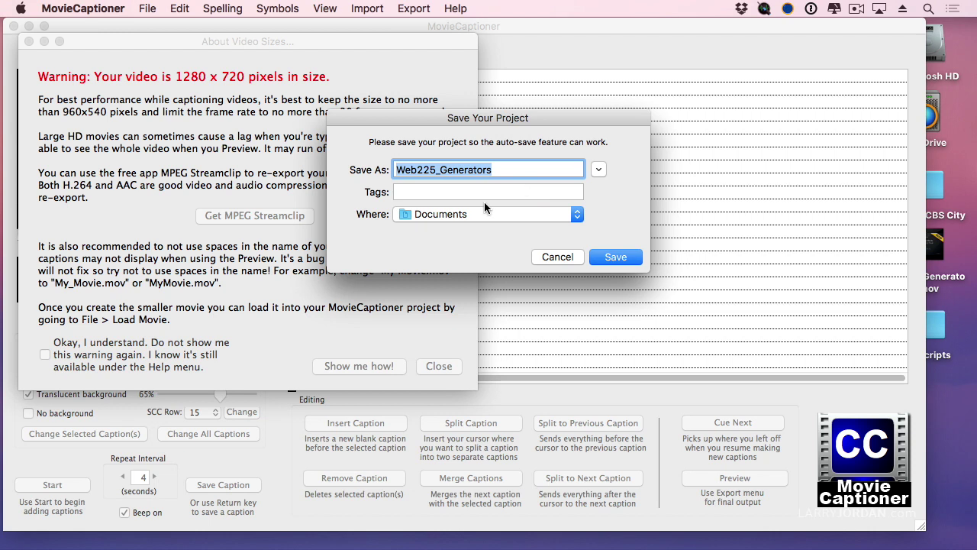
click(613, 258)
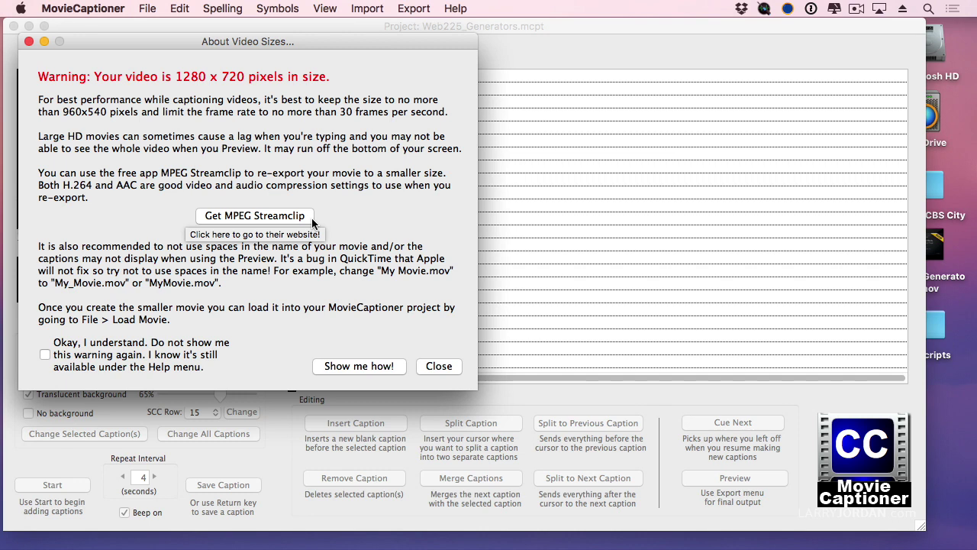
Step: Dismiss the 1280 x 720 warning and import Desktop/Transcripts/Web225_Generators.srt as Subrip SRT captions
click(449, 365)
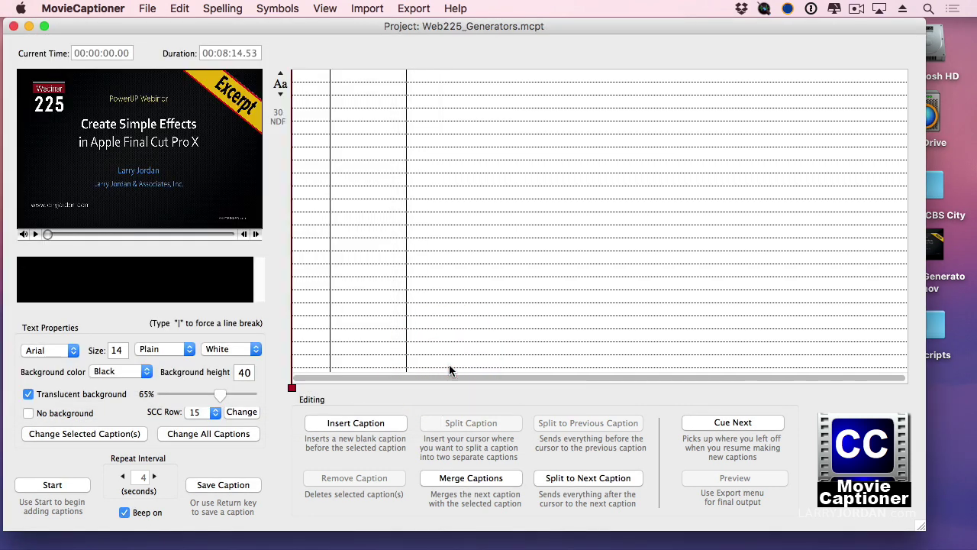
drag(70, 234, 15, 238)
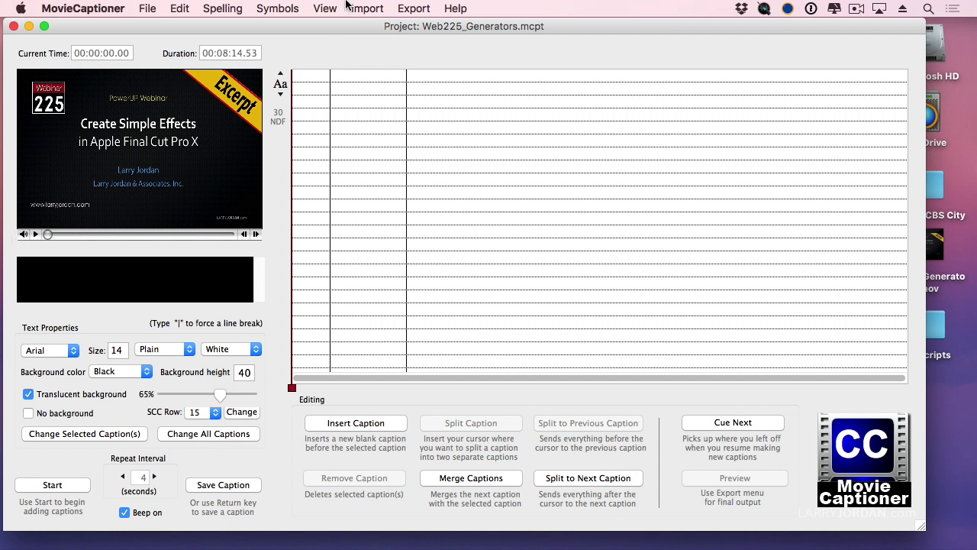
click(372, 7)
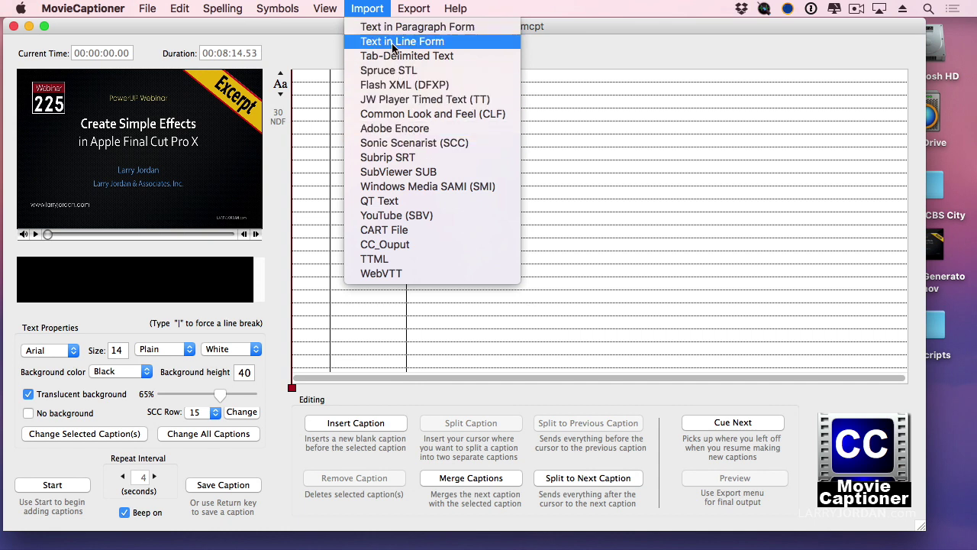
click(436, 158)
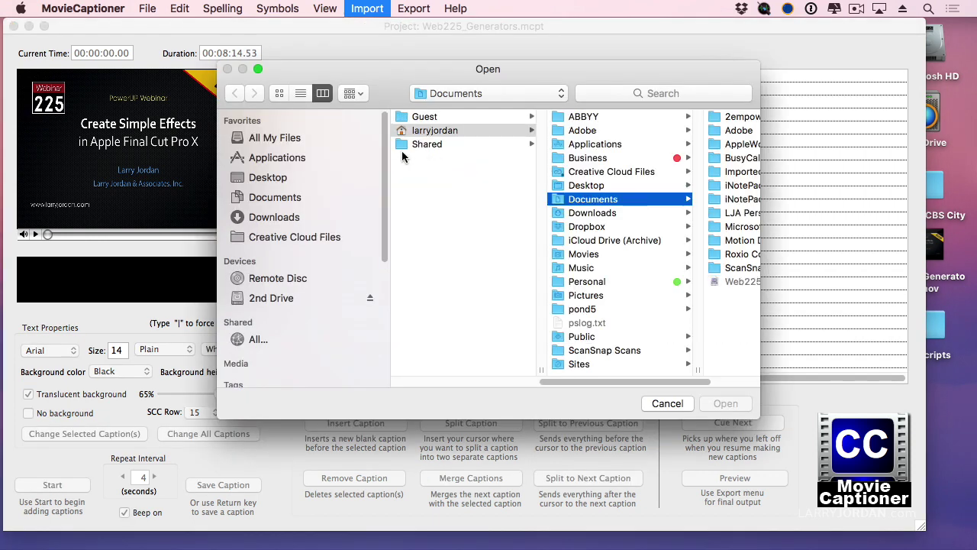
click(358, 177)
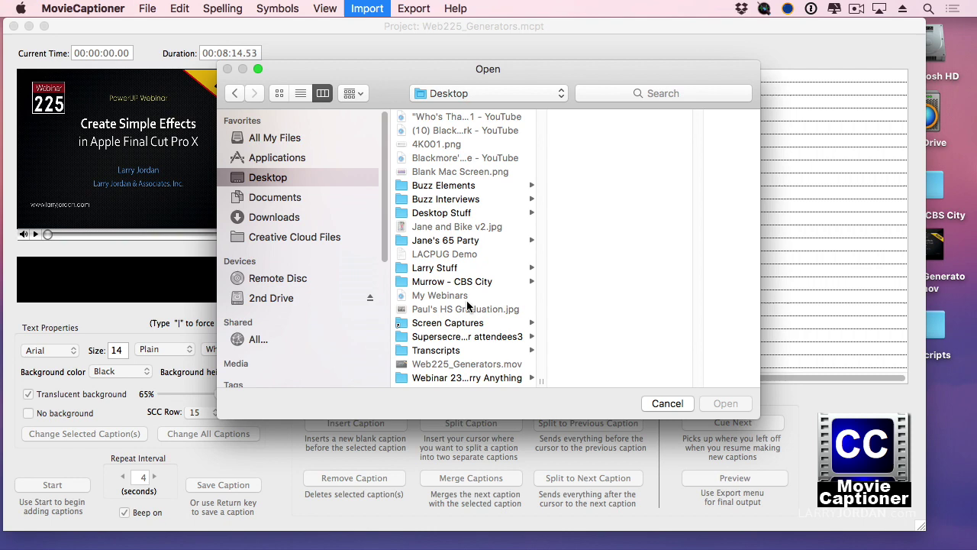
click(451, 353)
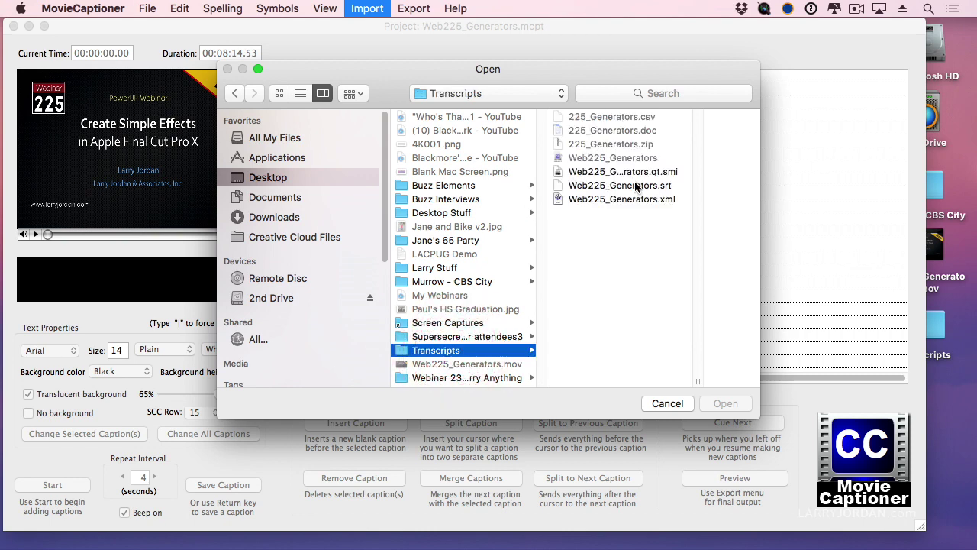
click(634, 186)
click(725, 404)
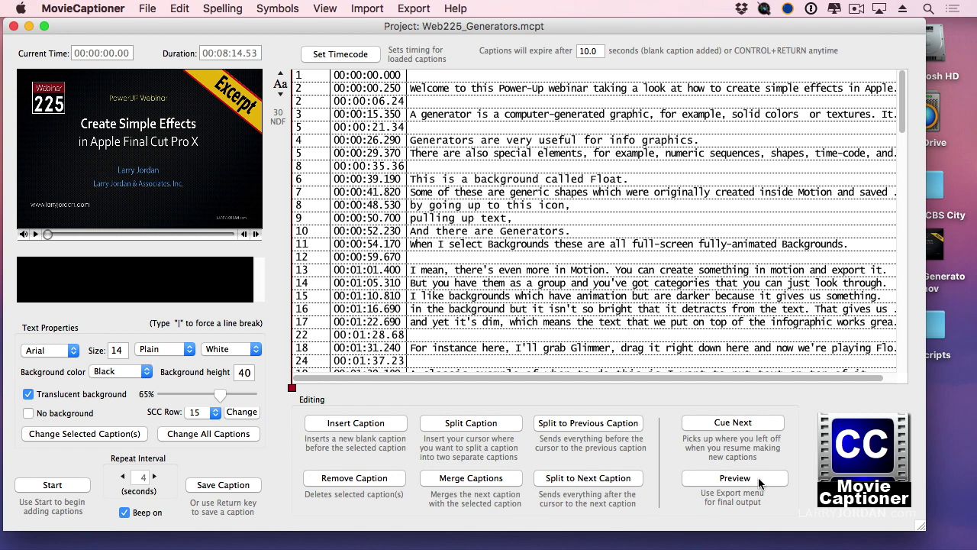
click(734, 478)
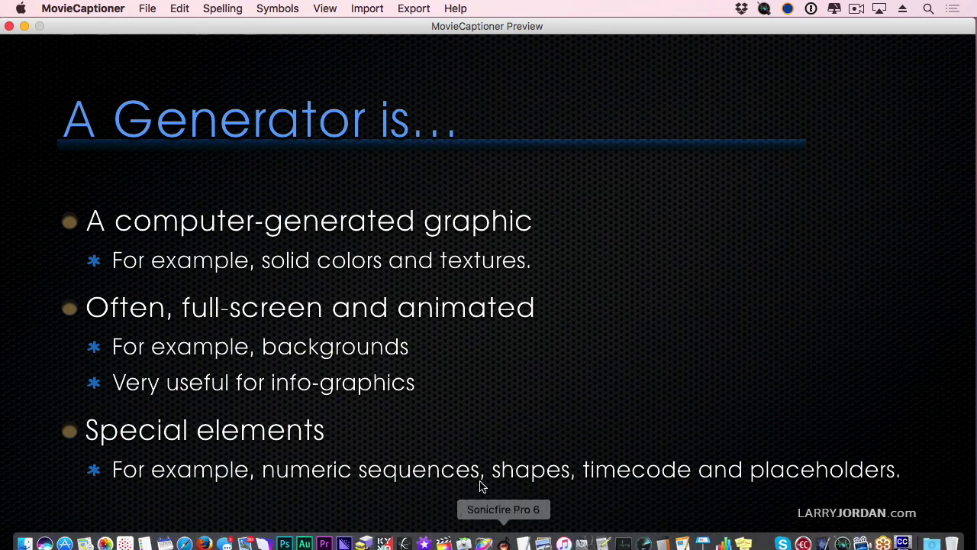
click(8, 27)
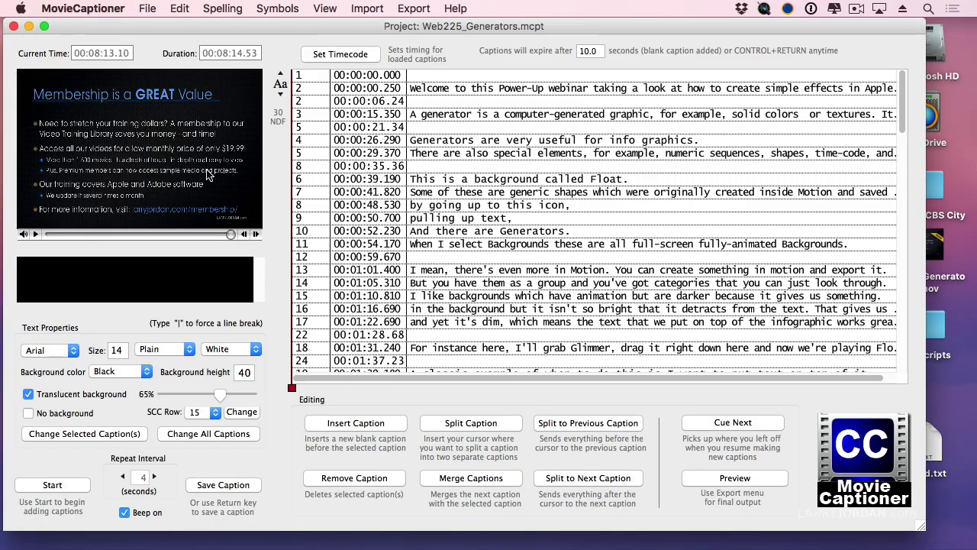